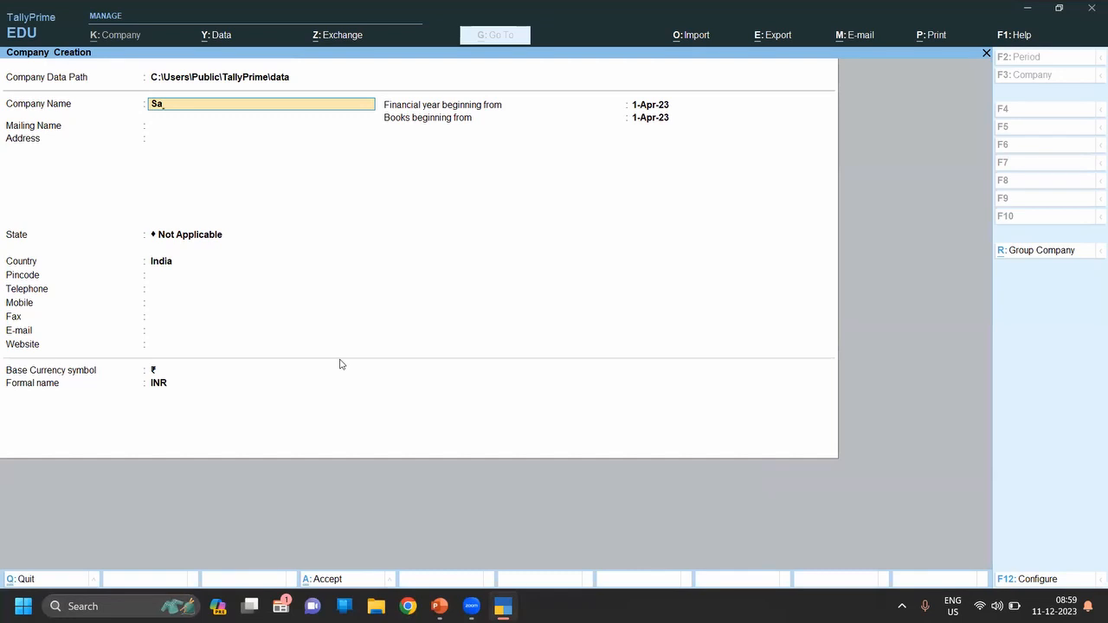
Step: Name the company 'Sanskriti' and keep 'Sanskriti' as the mailing name
type("skriti")
key("Return")
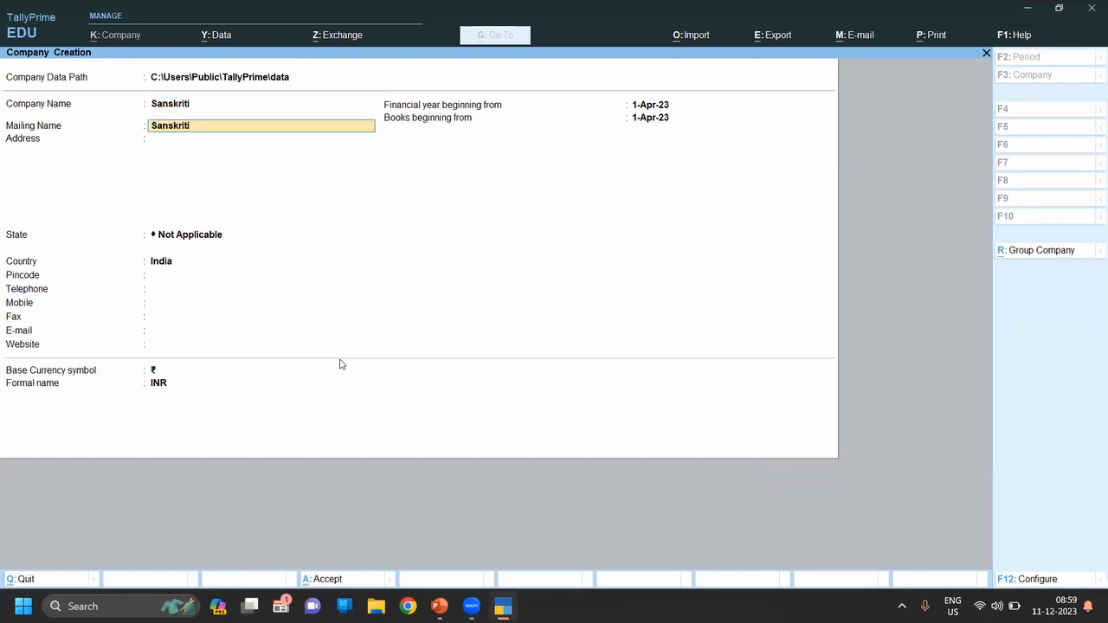
key("Return")
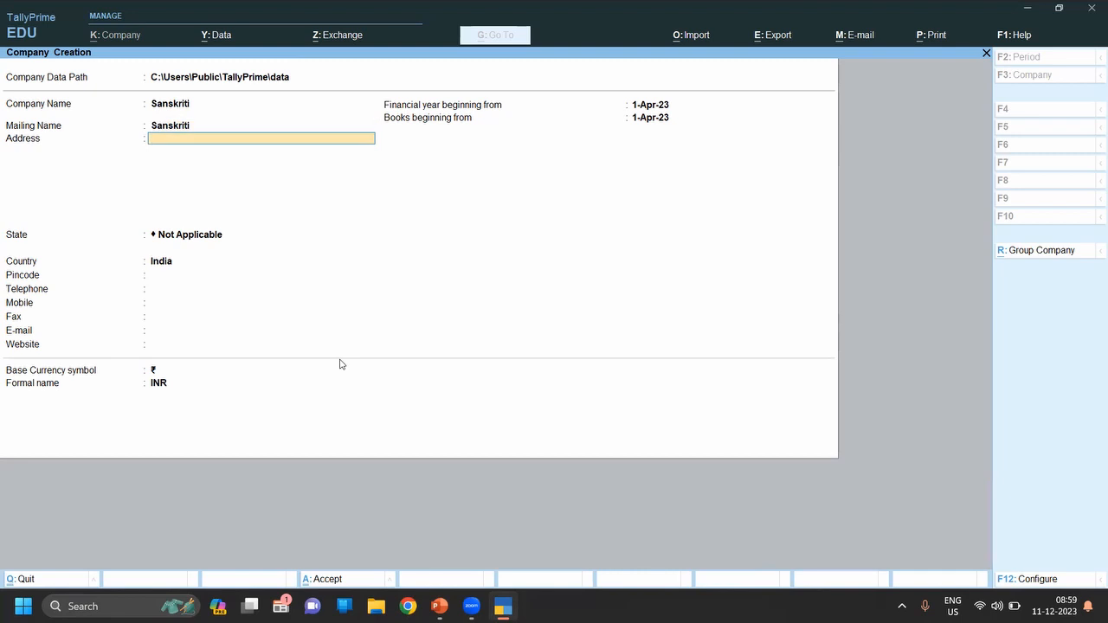
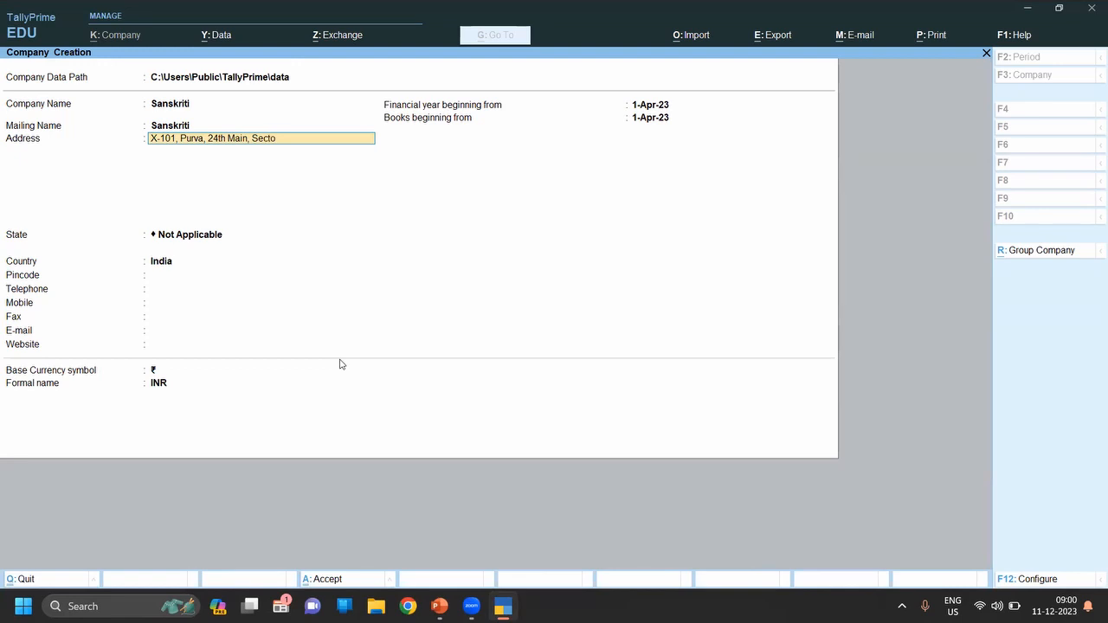
key("Return")
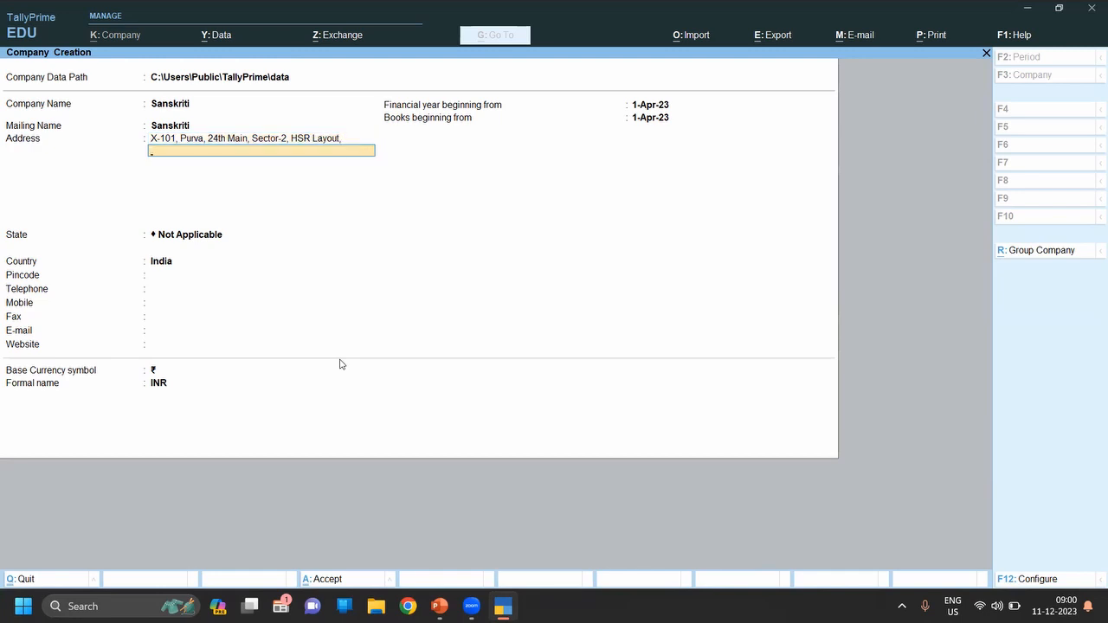
key("Return")
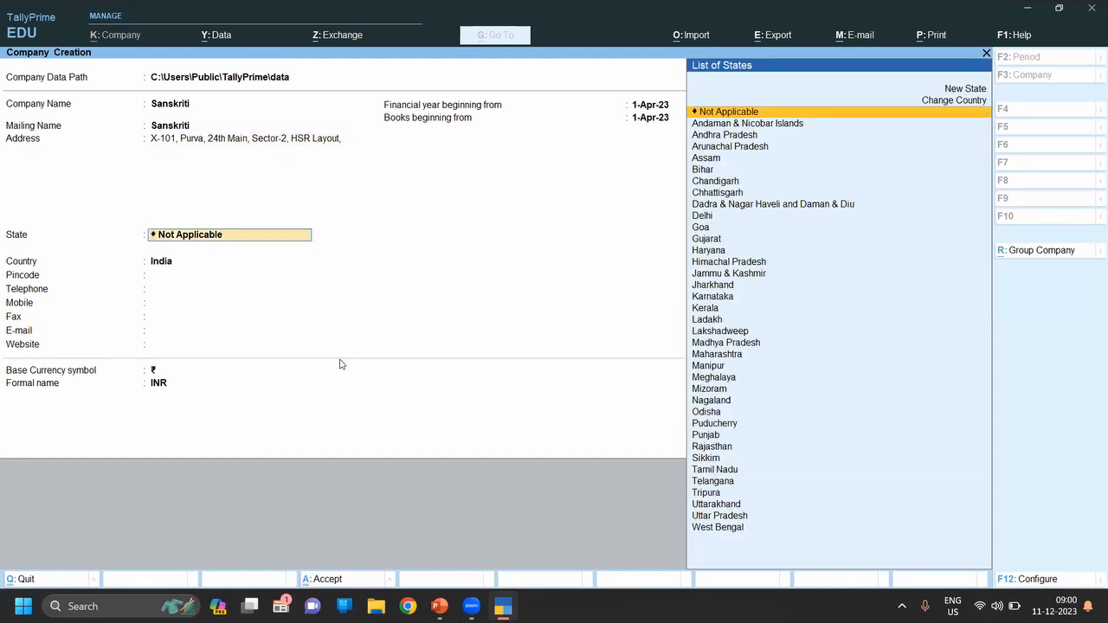
Step: Set the state to Karnataka and the pincode to 560034
type("Ka")
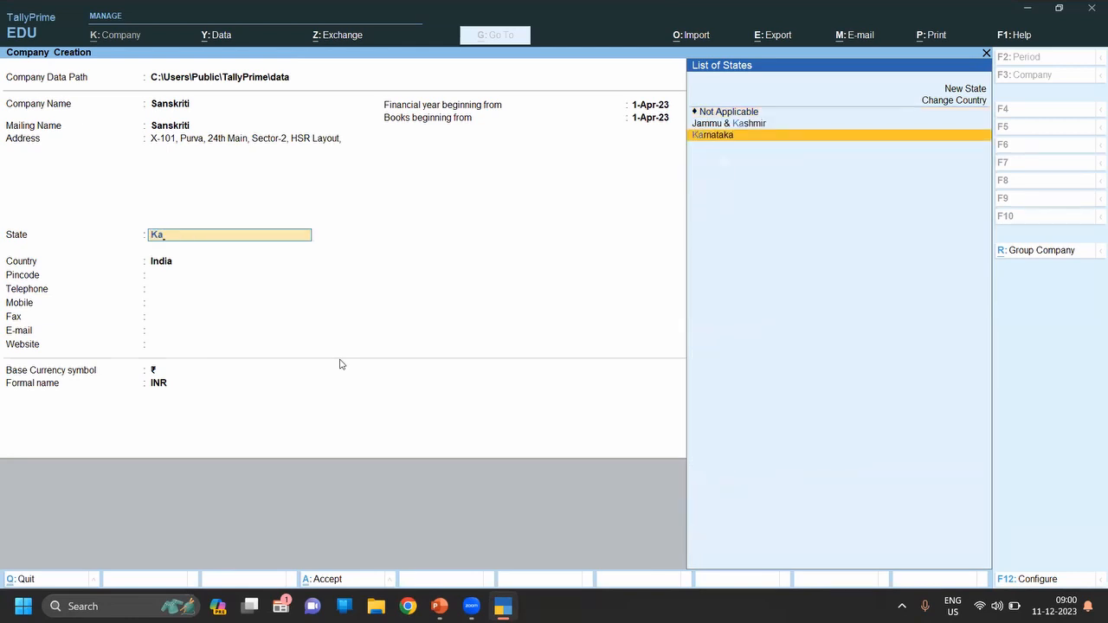
key("Return")
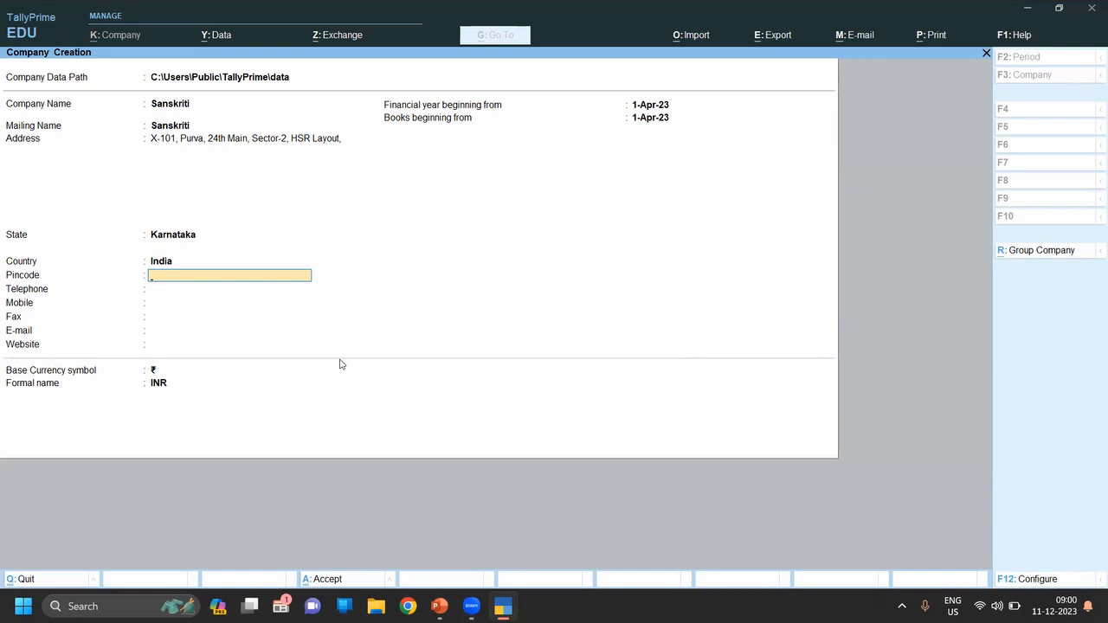
type("560034")
key("Return")
Step: Leave phone, mobile and the 1-Apr-23 financial year and books dates unchanged, reaching the save prompt
key("Return")
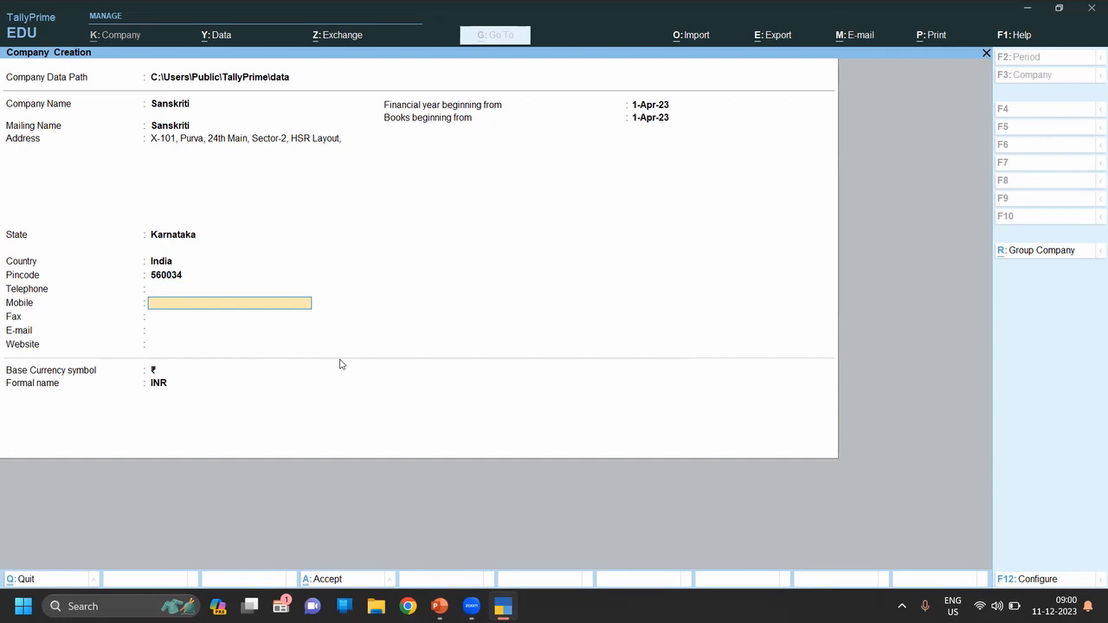
key("Return")
key("Return")
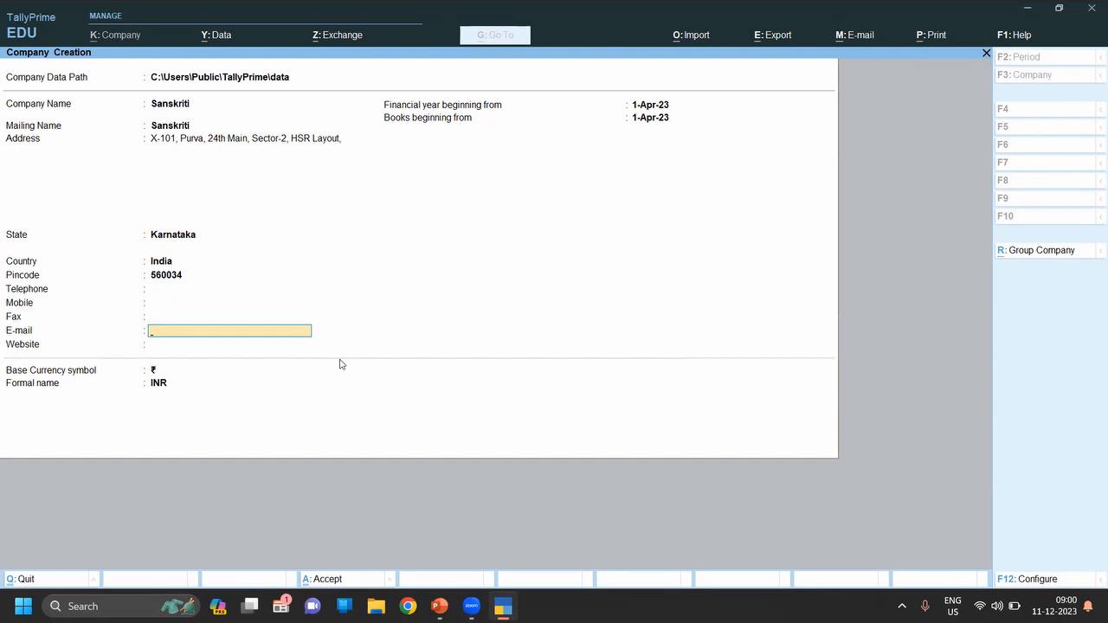
key("Return")
key("Return")
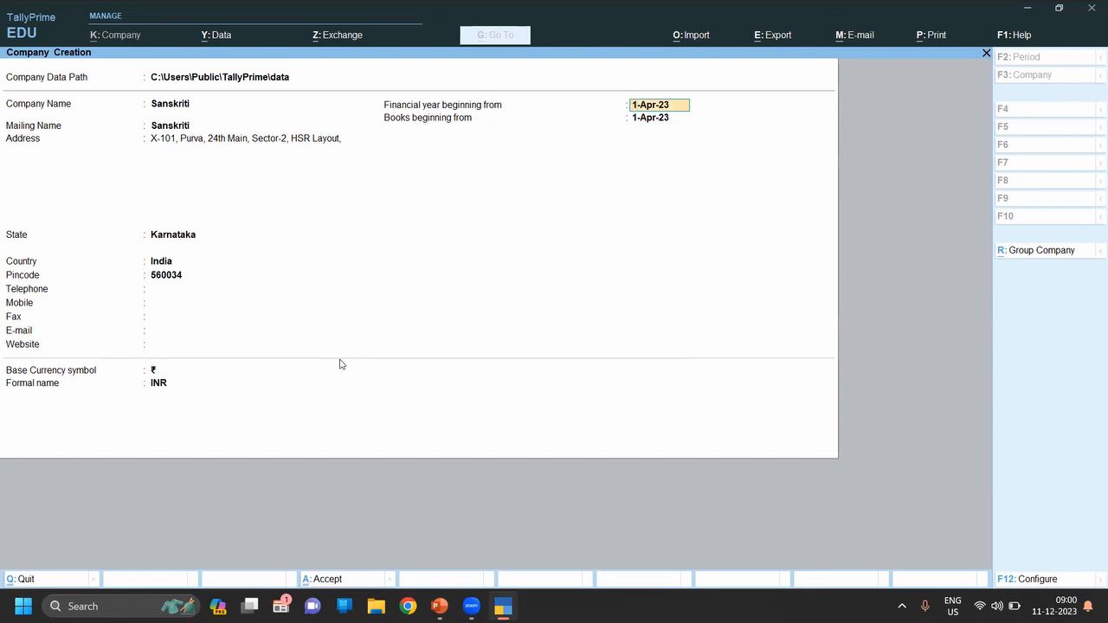
key("Return")
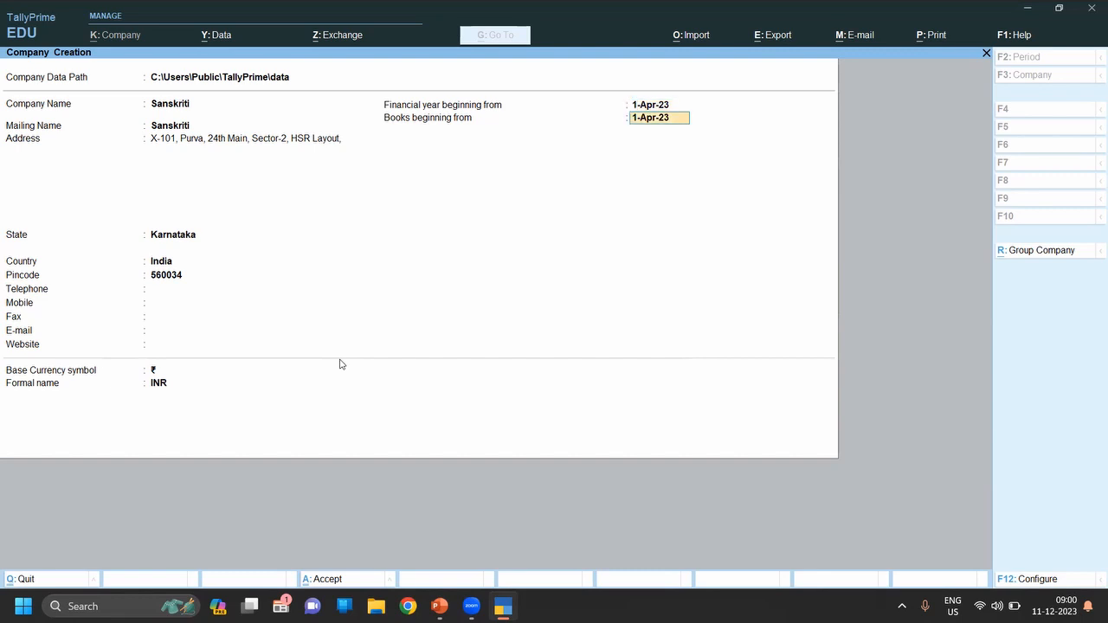
key("BackSpace")
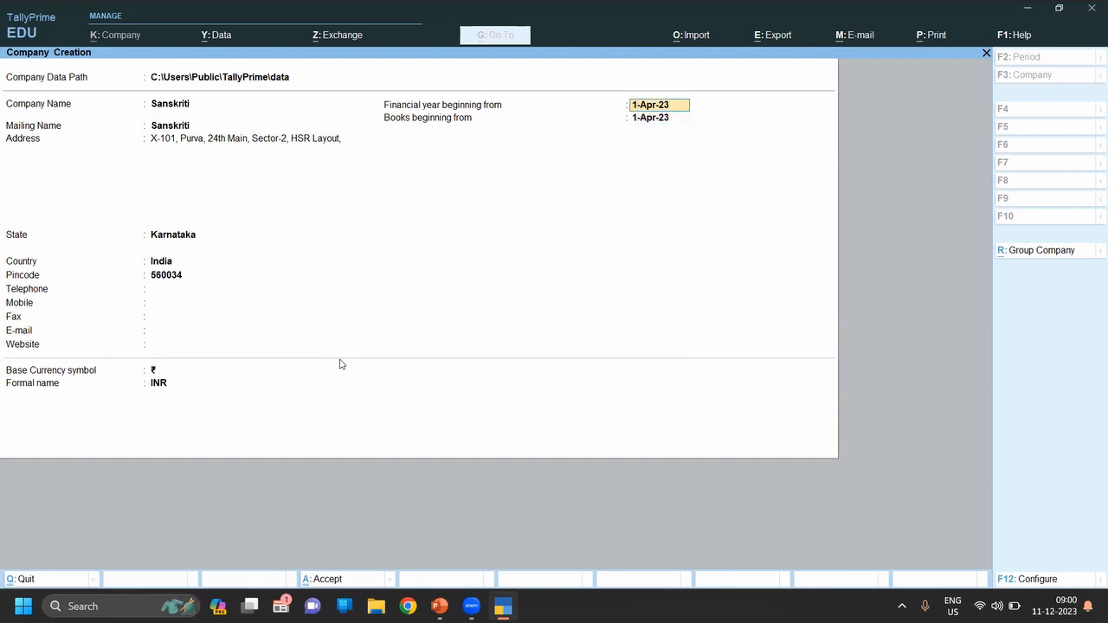
key("Return")
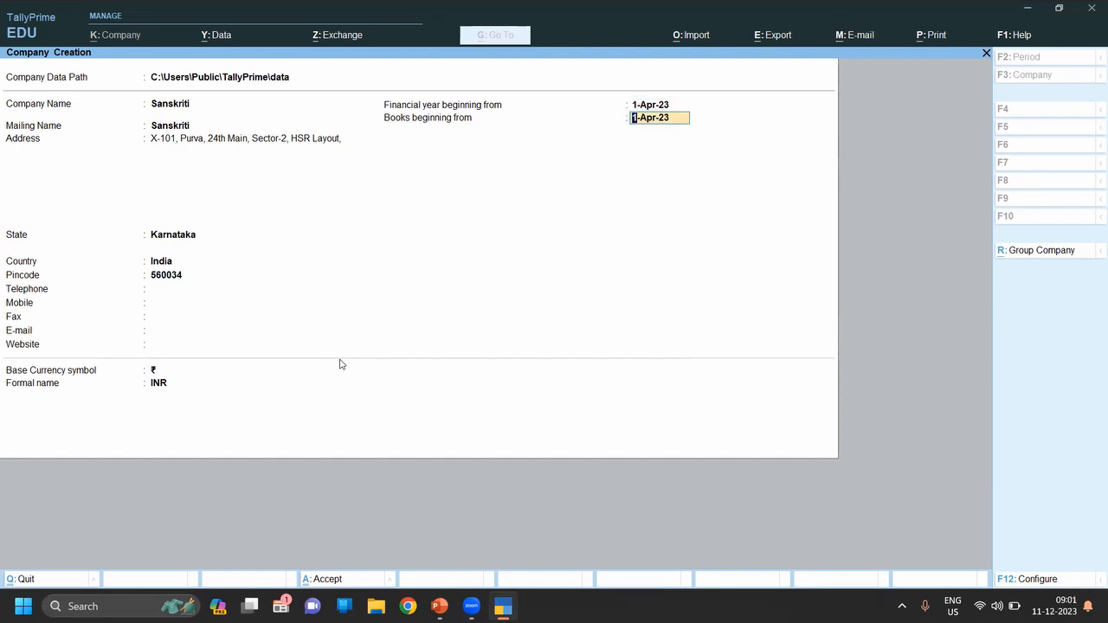
key("Return")
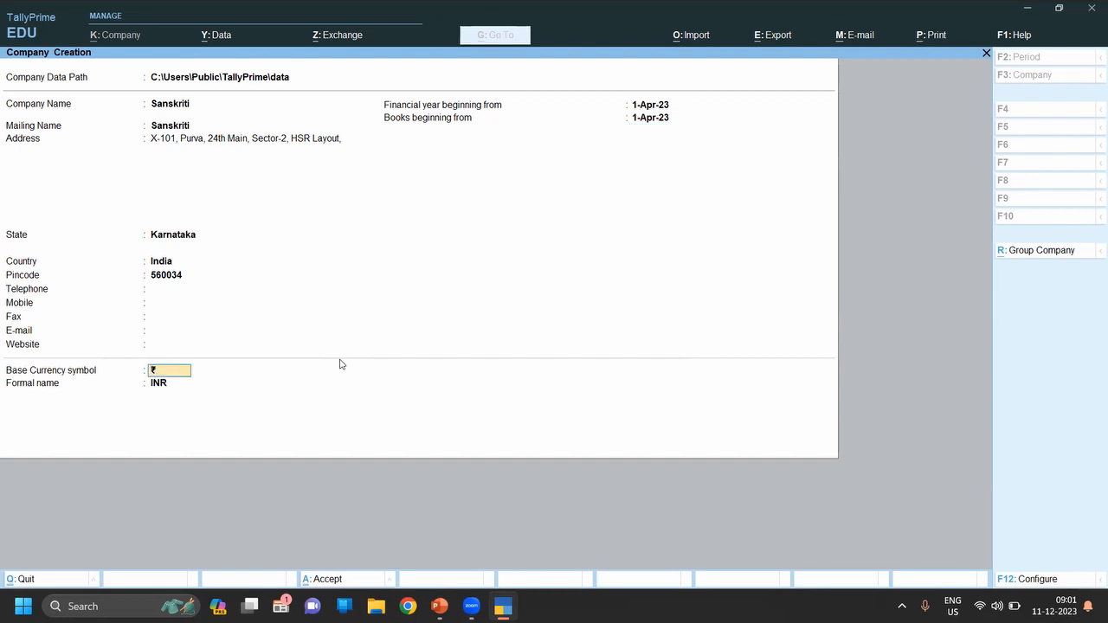
key("Return")
key("Return")
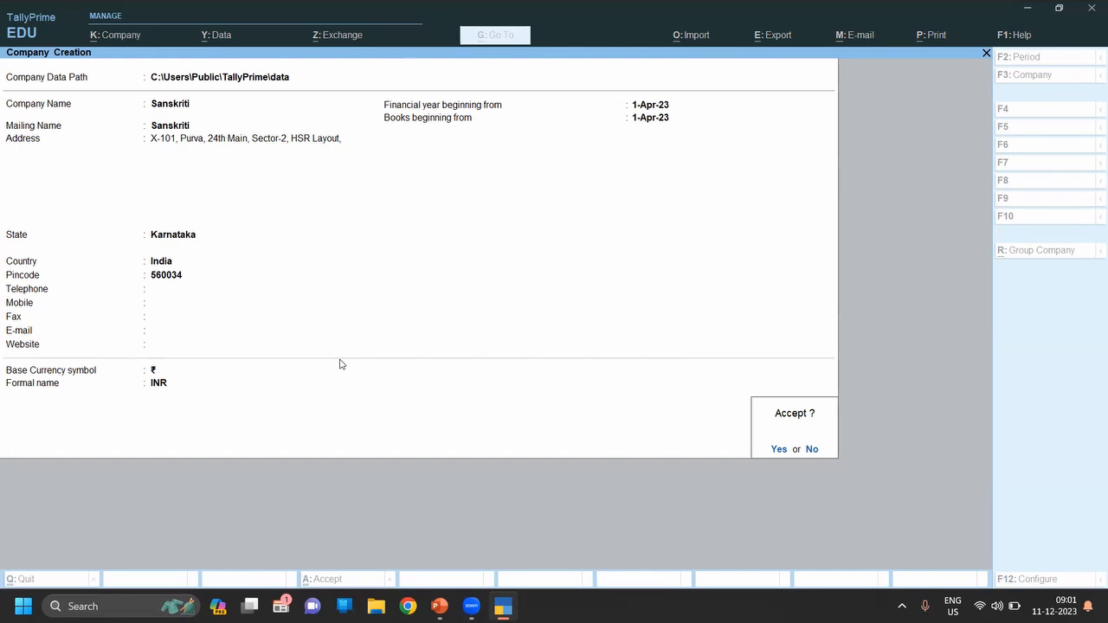
Step: Save the company, then set Show all features and Show more features to No
key("Return")
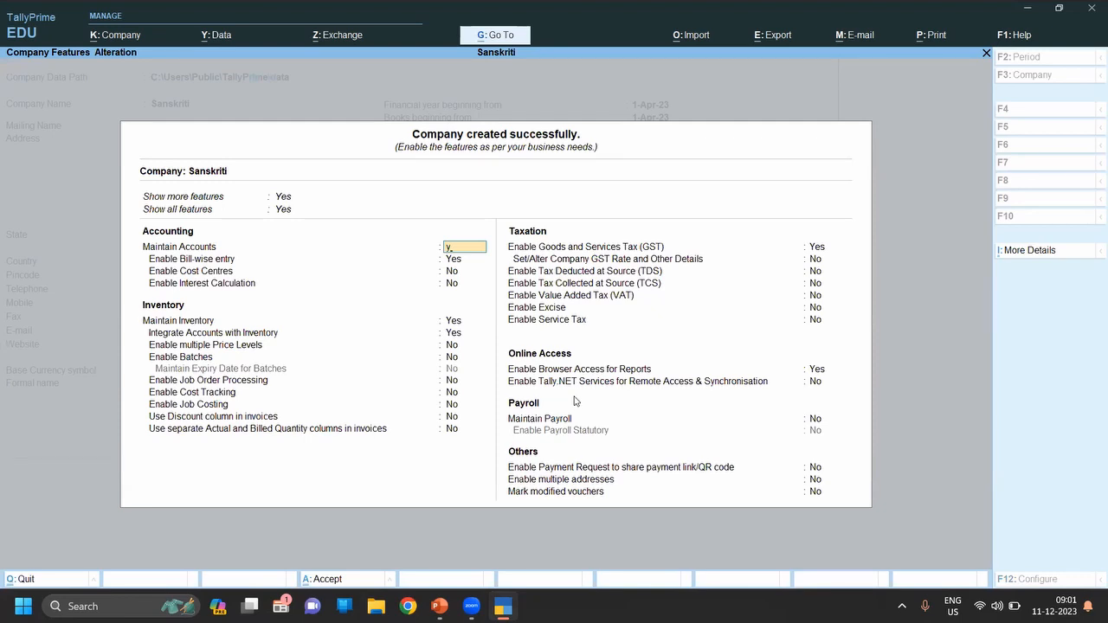
key("BackSpace")
key("BackSpace")
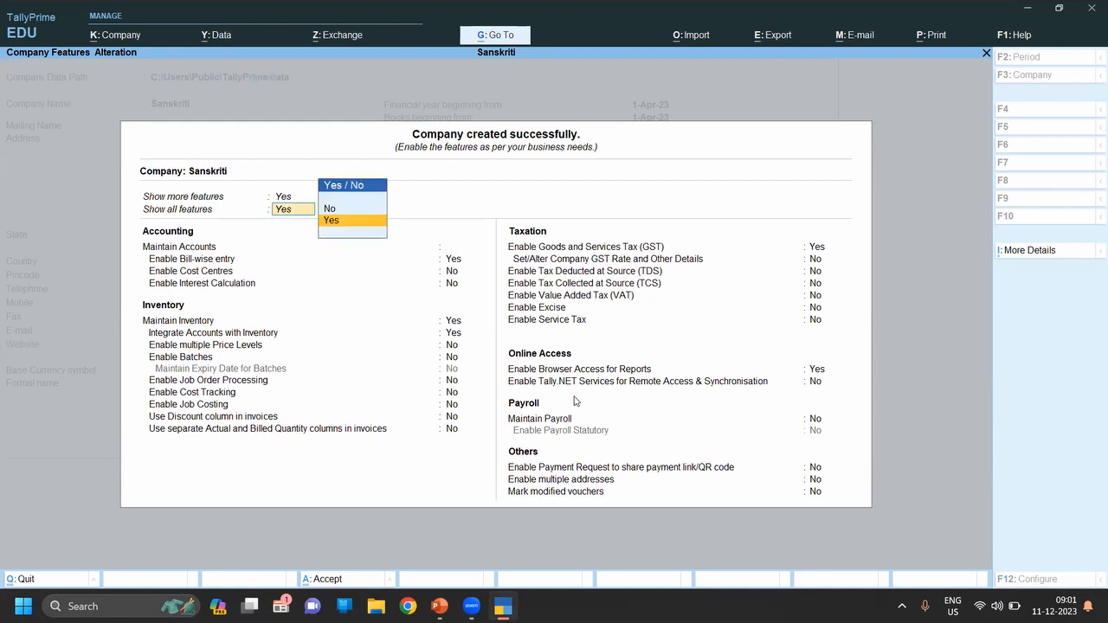
key("Return")
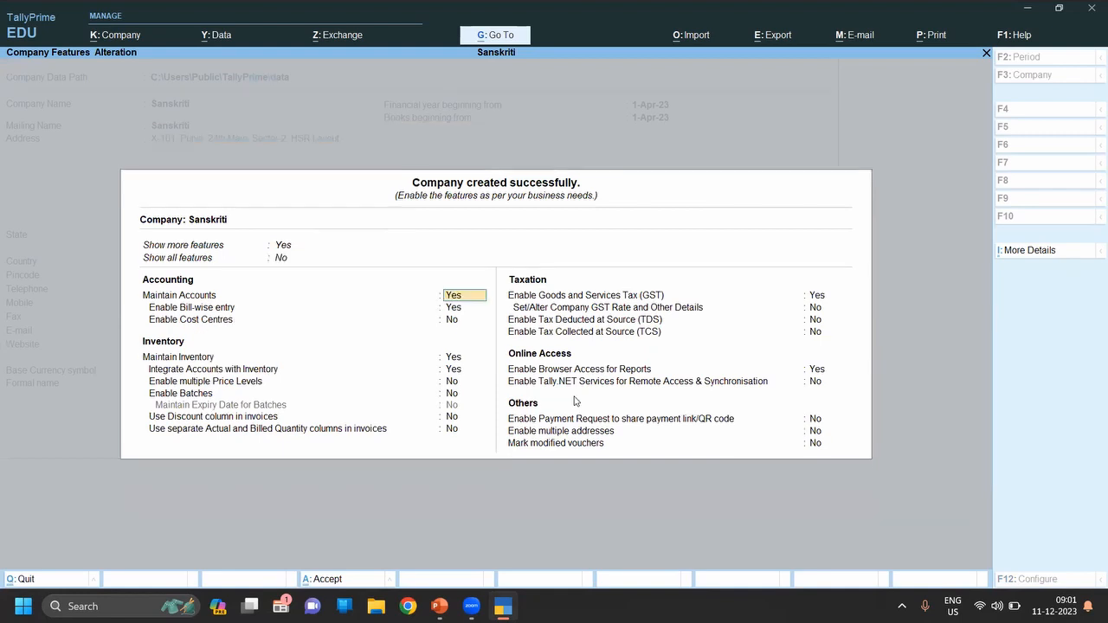
key("BackSpace")
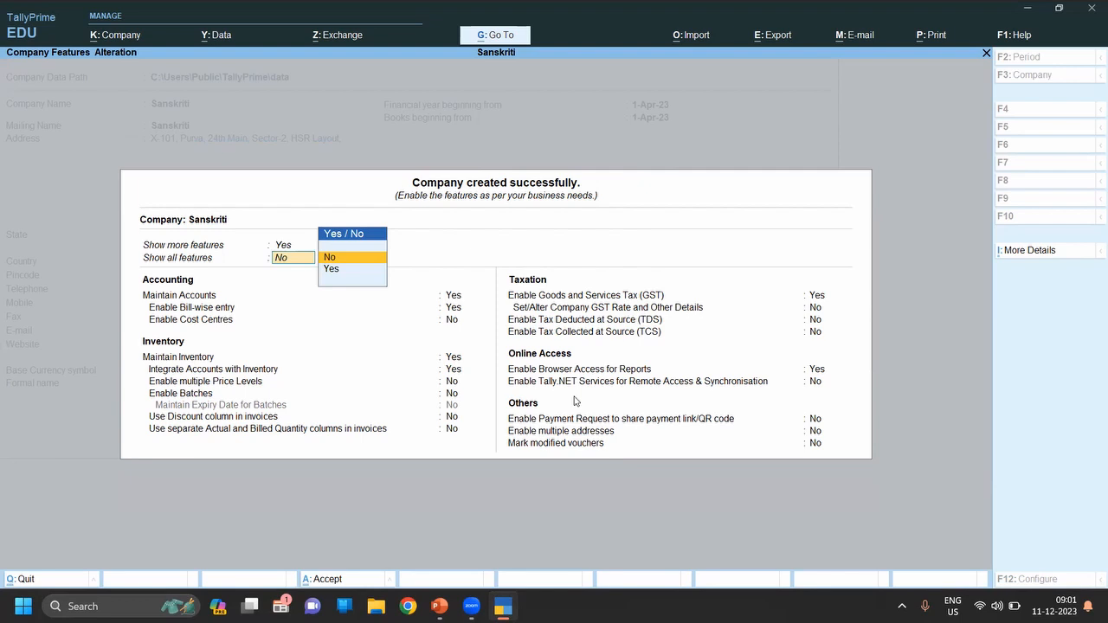
key("BackSpace")
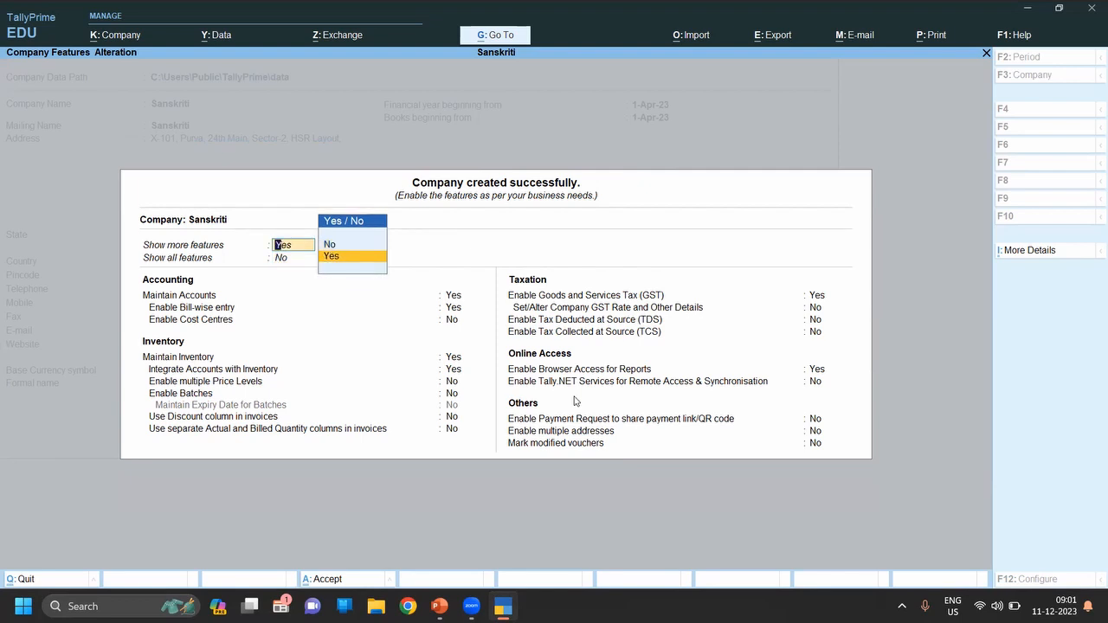
key("Up")
key("Return")
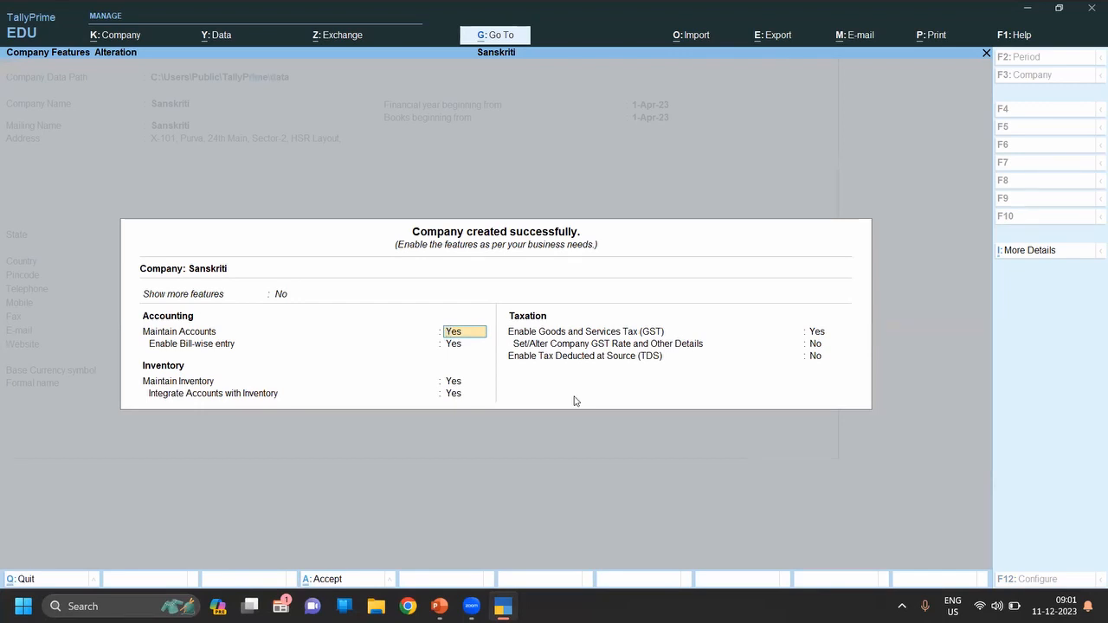
Step: Keep maintain accounts, bill-wise entry and inventory options enabled
key("Return")
key("Up")
key("Return")
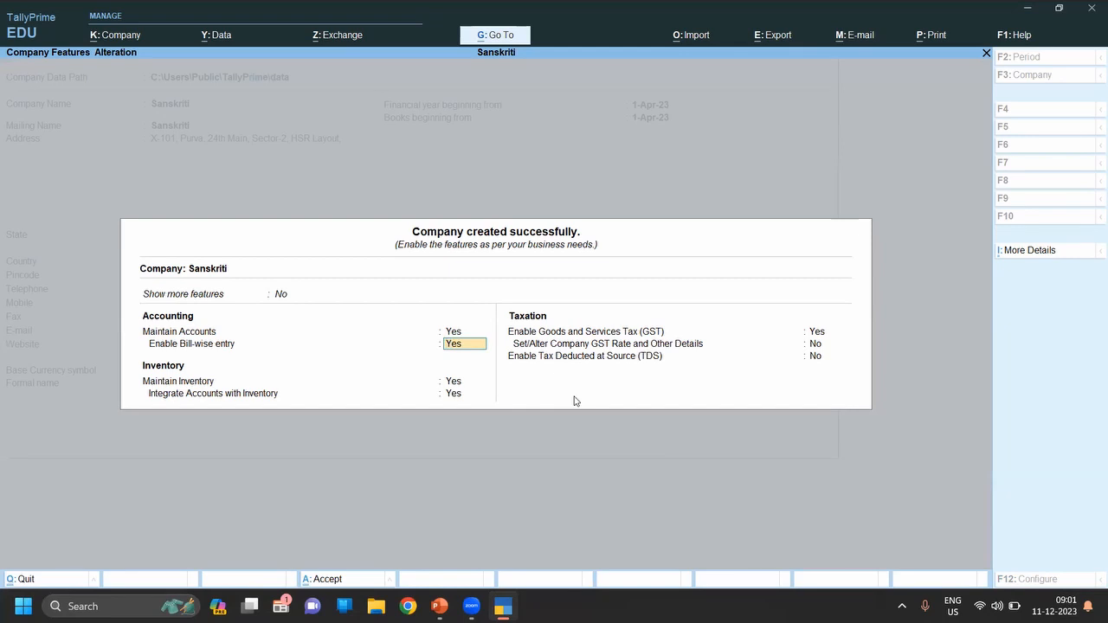
key("Return")
key("Return")
key("Up")
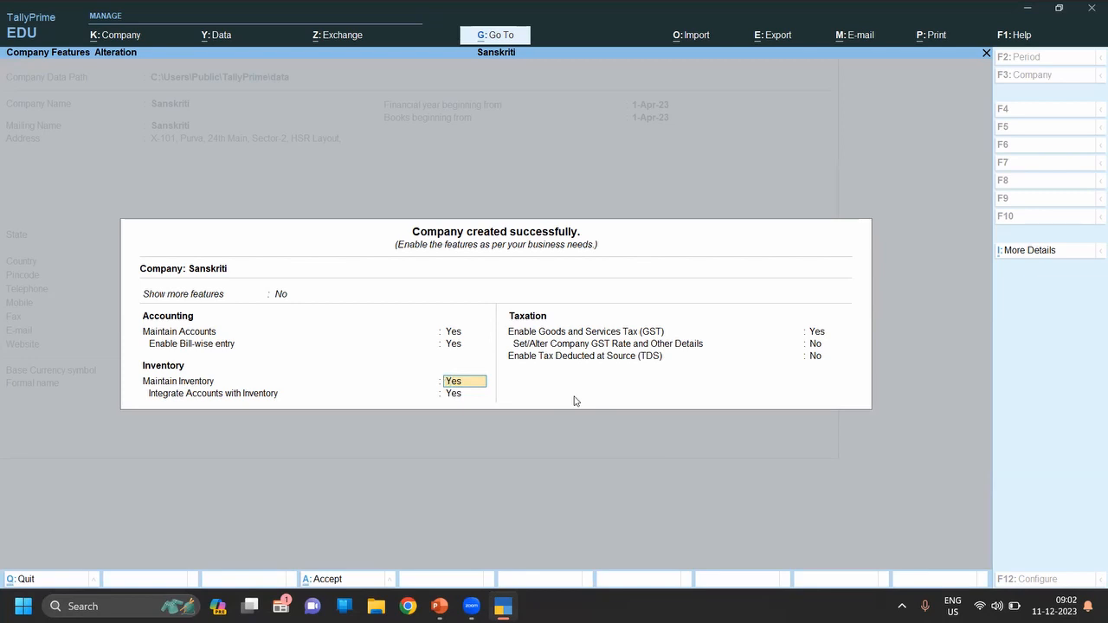
key("Return")
key("Return")
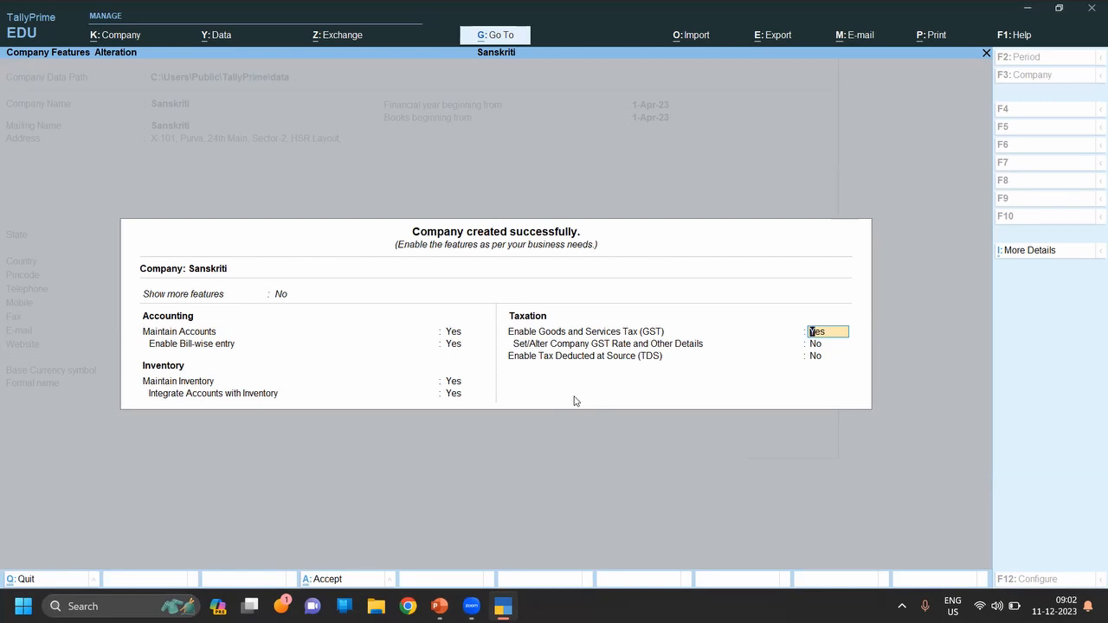
Step: Set Enable Goods and Services Tax (GST) to No and save the company features
type("n")
key("Return")
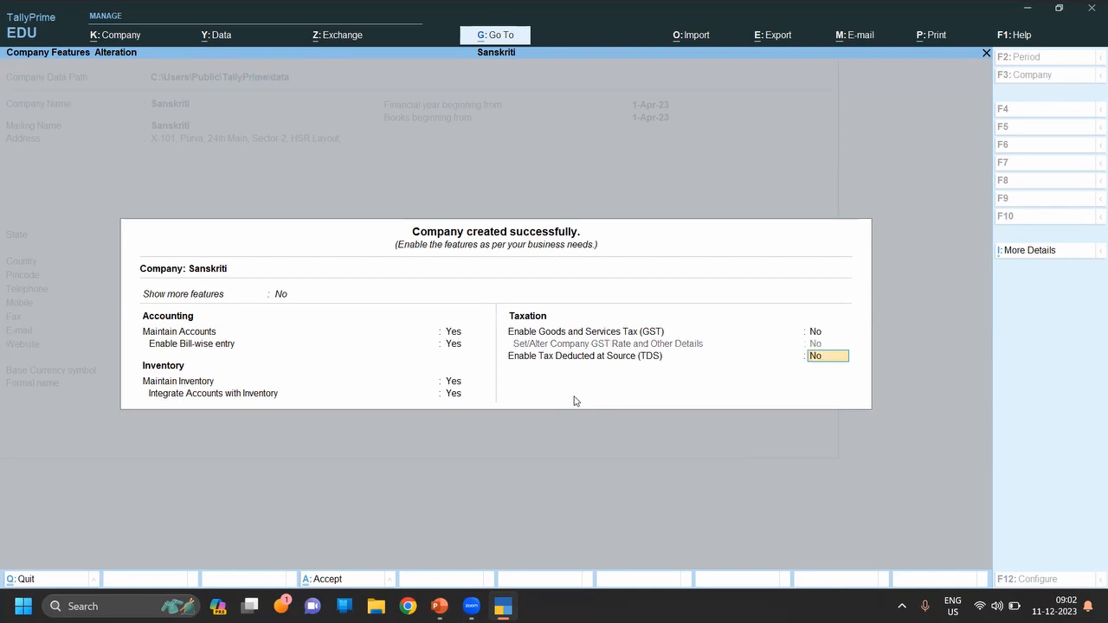
key("Return")
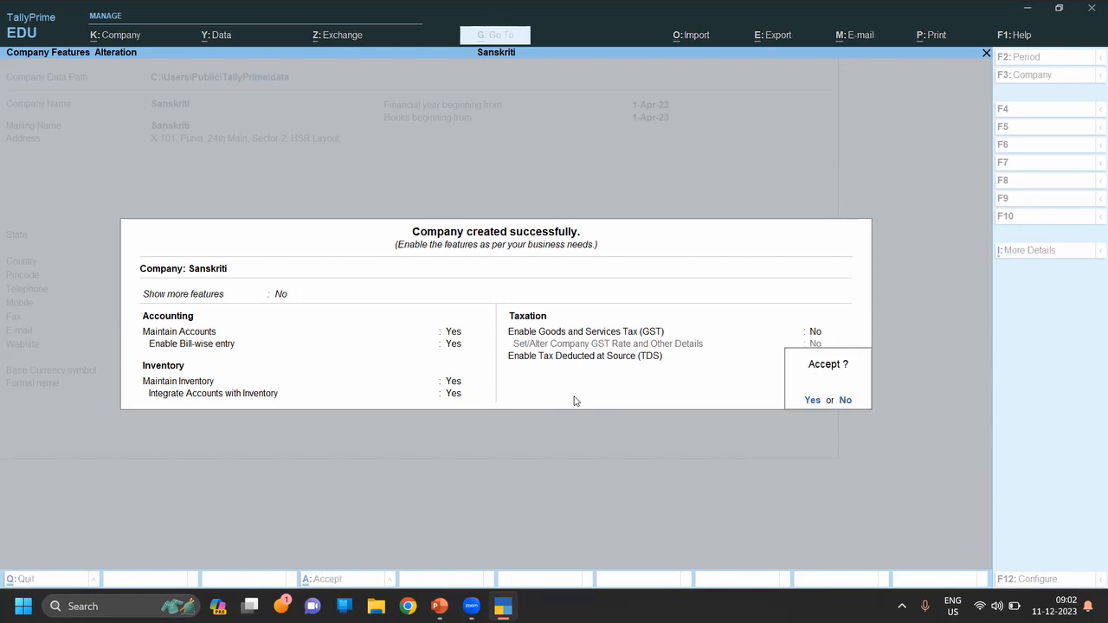
key("Return")
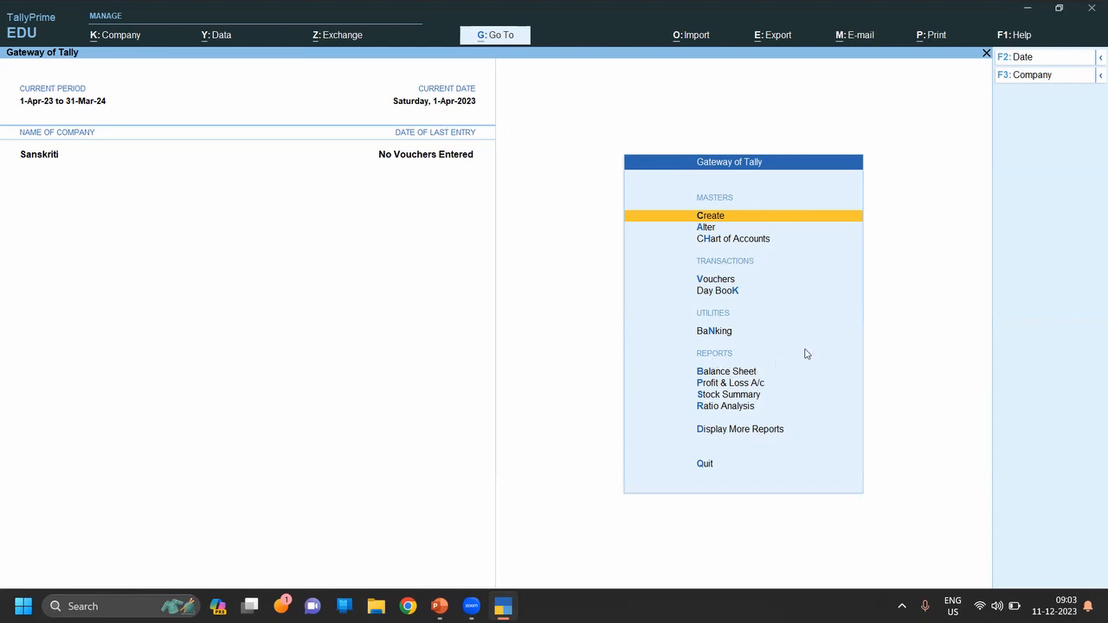
Step: Open Display More Reports from the Gateway of Tally
left_click(750, 431)
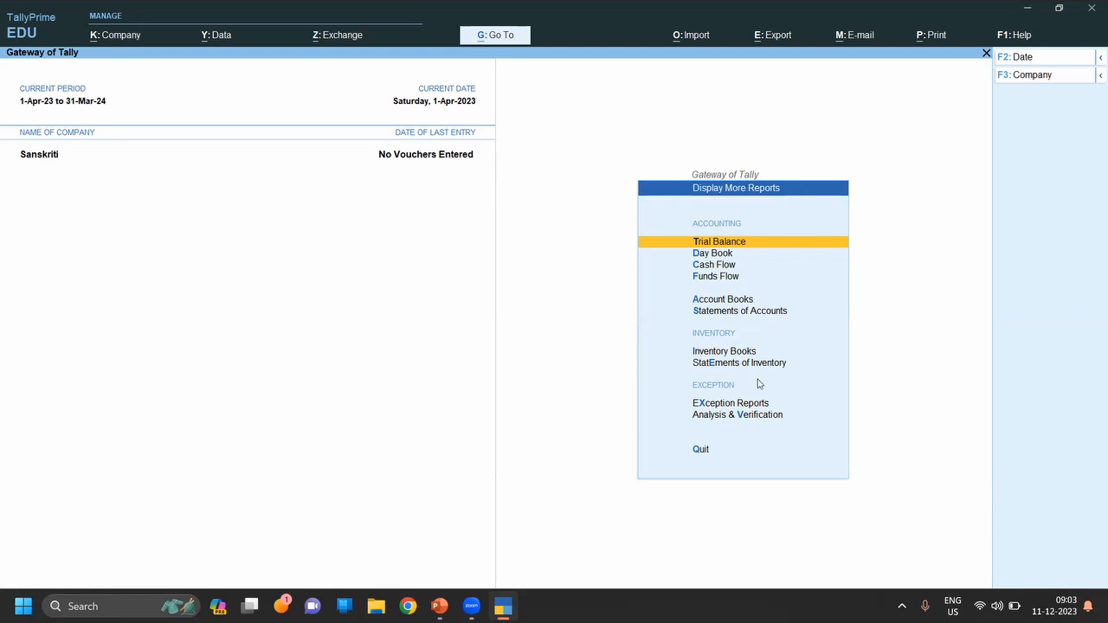
Step: Return to the Gateway of Tally, then switch to the 'How to Create a Company in Tally Prime' slide
left_click(700, 451)
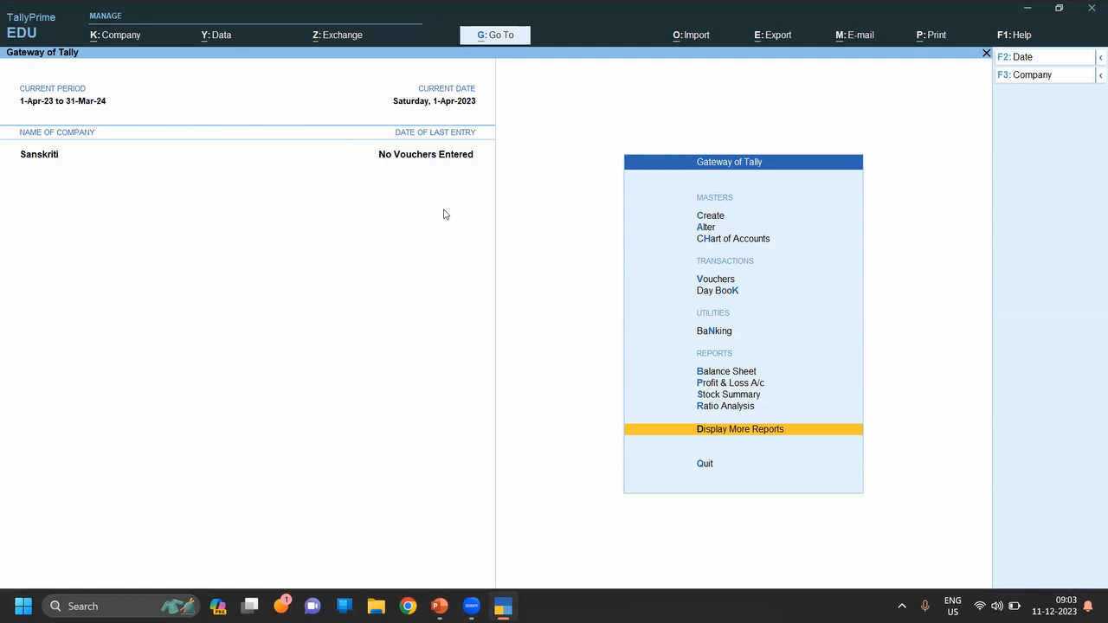
key("alt+Tab")
key("alt+Tab")
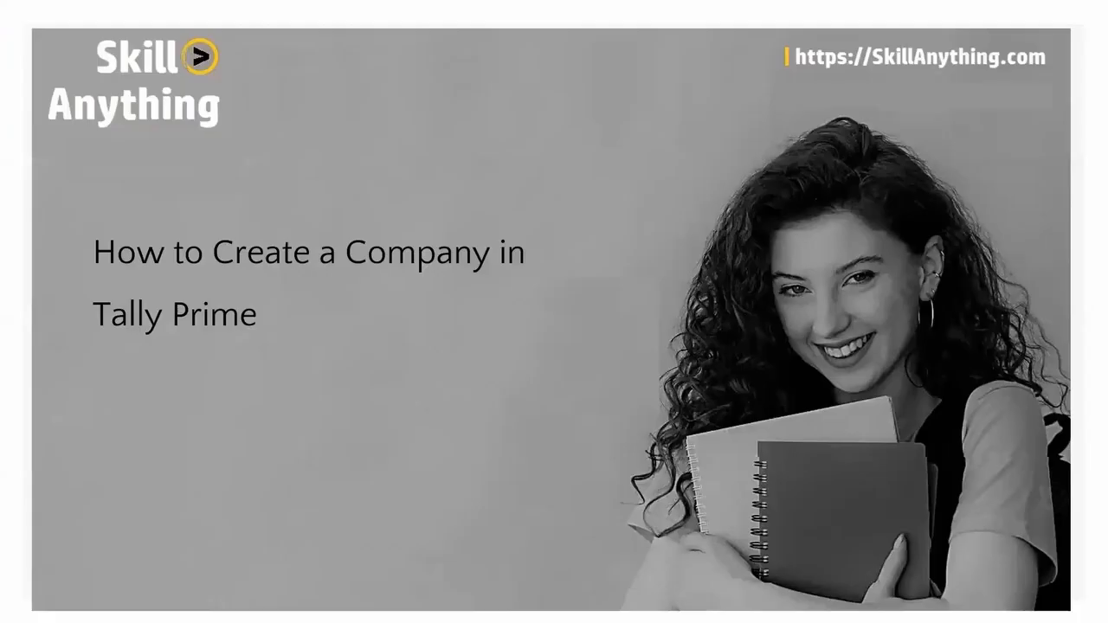